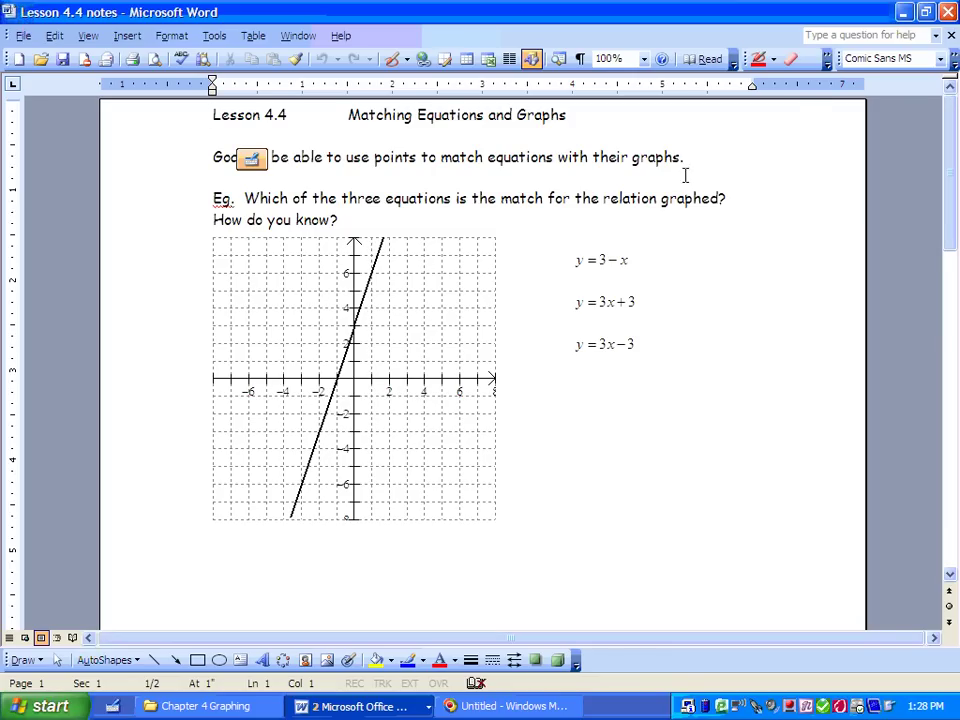
# Ink a short red downward arrow just above the equation y = 3 − x.
pyautogui.moveTo(599, 210)
pyautogui.mouseDown()
pyautogui.moveTo(599, 232)
pyautogui.moveTo(604, 225)
pyautogui.mouseUp()
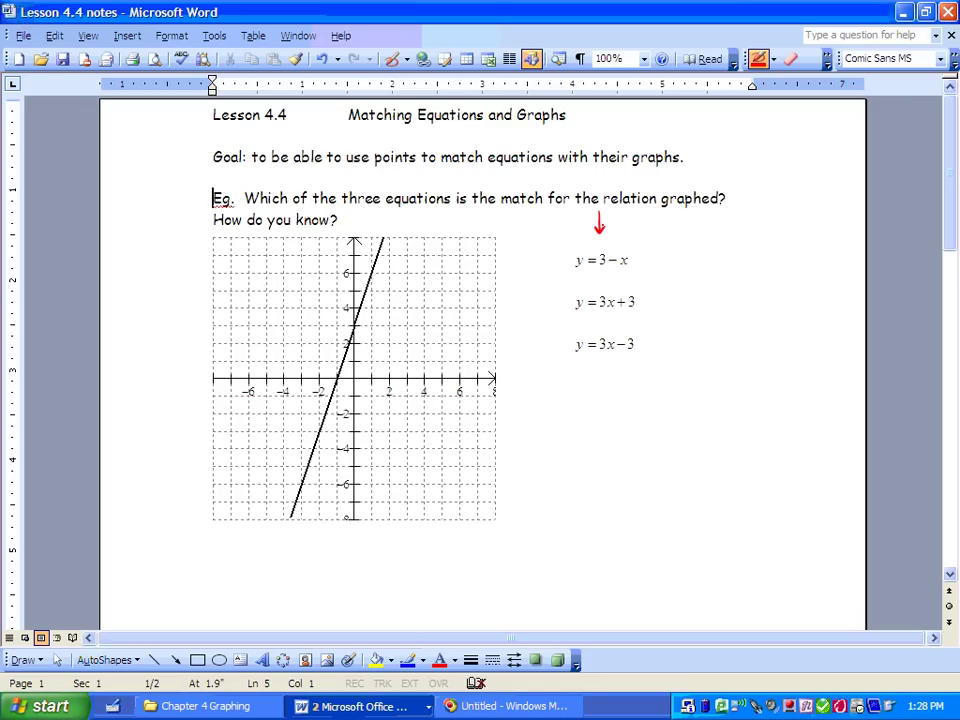
# Handwrite the red heading 'Strategy #1' beside the arrow.
pyautogui.moveTo(684, 218)
pyautogui.mouseDown()
pyautogui.moveTo(674, 231)
pyautogui.moveTo(689, 232)
pyautogui.mouseUp()
pyautogui.moveTo(684, 222); pyautogui.dragTo(766, 234)
pyautogui.click(699, 228)
pyautogui.moveTo(756, 225); pyautogui.dragTo(772, 224)
pyautogui.moveTo(756, 230); pyautogui.dragTo(786, 232)
# Write '(A) look @ line & find' beneath the heading.
pyautogui.moveTo(692, 257); pyautogui.dragTo(700, 266)
pyautogui.moveTo(691, 261); pyautogui.dragTo(702, 250)
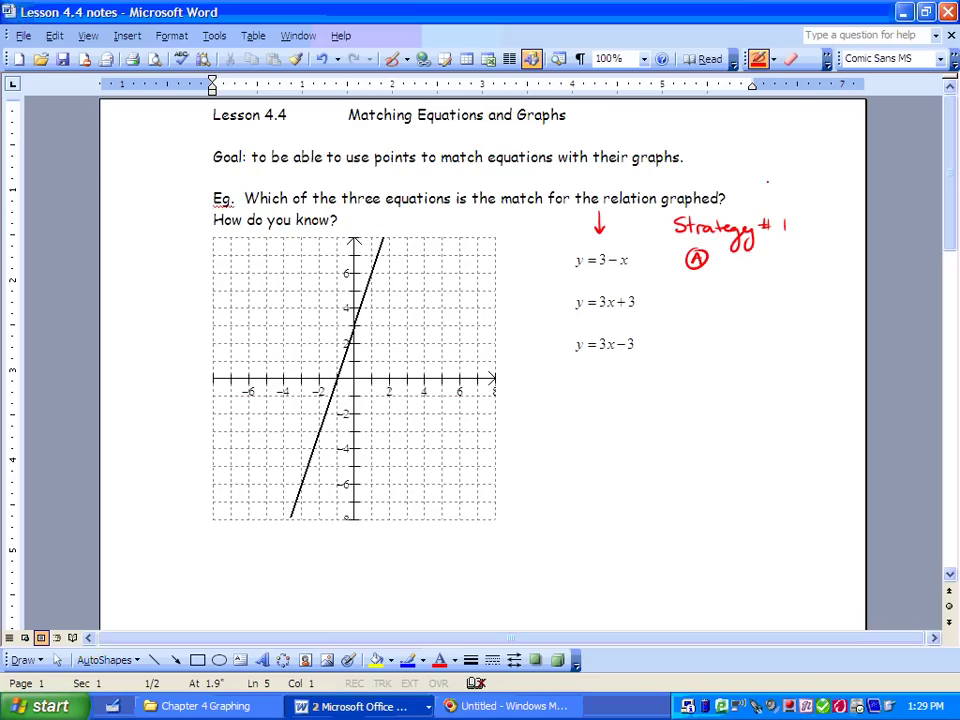
pyautogui.moveTo(722, 251)
pyautogui.mouseDown()
pyautogui.moveTo(724, 266)
pyautogui.moveTo(786, 256)
pyautogui.moveTo(802, 265)
pyautogui.mouseUp()
pyautogui.moveTo(808, 258); pyautogui.dragTo(832, 262)
pyautogui.moveTo(708, 280)
pyautogui.mouseDown()
pyautogui.moveTo(710, 298)
pyautogui.moveTo(748, 294)
pyautogui.mouseUp()
pyautogui.moveTo(752, 287); pyautogui.dragTo(762, 294)
pyautogui.moveTo(764, 286); pyautogui.dragTo(828, 292)
pyautogui.moveTo(834, 290); pyautogui.dragTo(837, 287)
# Finish the note with 'some exact coordinates'.
pyautogui.moveTo(700, 313); pyautogui.dragTo(722, 319)
pyautogui.moveTo(722, 309)
pyautogui.mouseDown()
pyautogui.moveTo(713, 319)
pyautogui.moveTo(747, 311)
pyautogui.moveTo(741, 317)
pyautogui.mouseUp()
pyautogui.moveTo(754, 304); pyautogui.dragTo(753, 318)
pyautogui.moveTo(748, 310); pyautogui.dragTo(780, 317)
pyautogui.moveTo(789, 309); pyautogui.dragTo(846, 318)
pyautogui.moveTo(851, 304); pyautogui.dragTo(853, 318)
pyautogui.moveTo(861, 311); pyautogui.dragTo(858, 319)
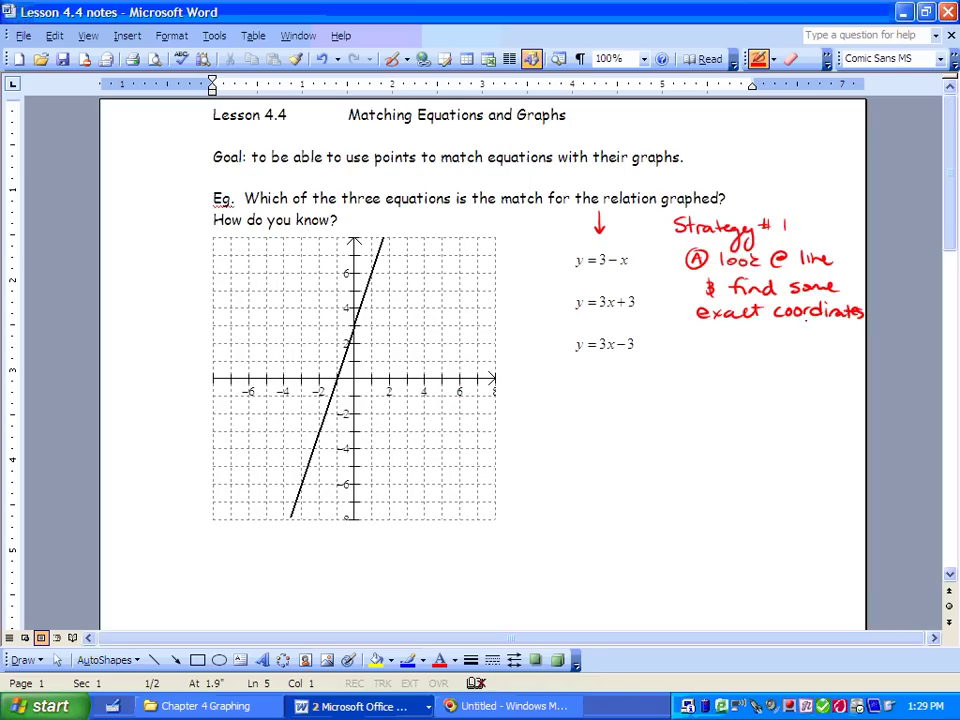
# Dot the x-intercept, label the axes x and y, and label the point (-1,0).
pyautogui.click(338, 379)
pyautogui.moveTo(498, 370)
pyautogui.mouseDown()
pyautogui.moveTo(507, 381)
pyautogui.moveTo(498, 381)
pyautogui.mouseUp()
pyautogui.moveTo(352, 215); pyautogui.dragTo(355, 230)
pyautogui.moveTo(297, 355)
pyautogui.mouseDown()
pyautogui.moveTo(307, 371)
pyautogui.moveTo(321, 352)
pyautogui.moveTo(290, 370)
pyautogui.moveTo(330, 370)
pyautogui.mouseUp()
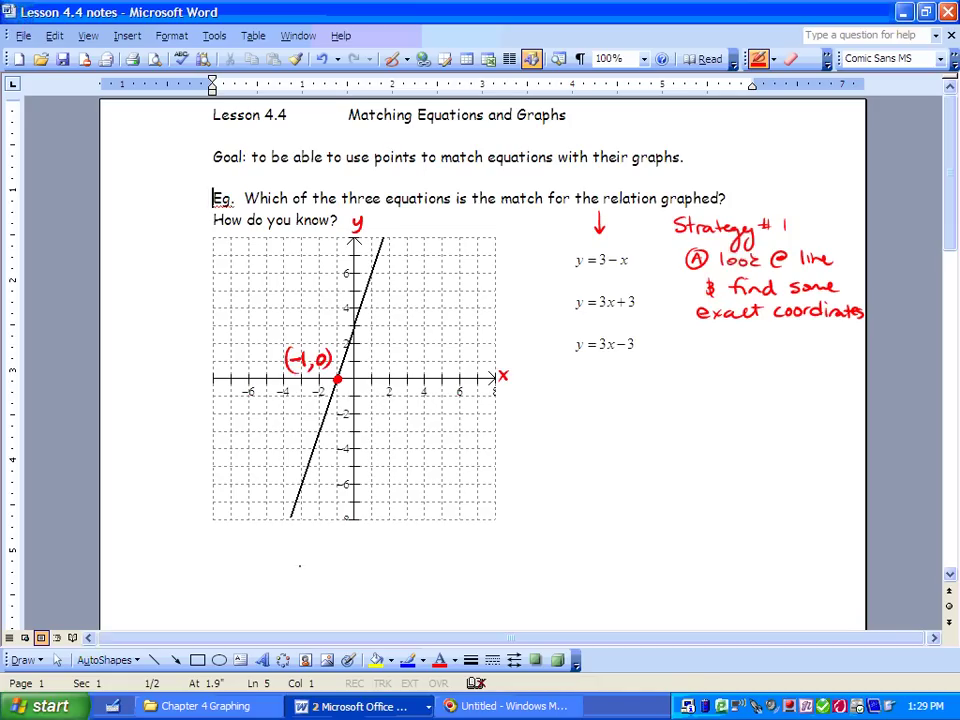
# Switch the ink to blue and write (-1,0) under the note.
pyautogui.click(773, 59)
pyautogui.click(784, 236)
pyautogui.moveTo(711, 332); pyautogui.dragTo(727, 336)
pyautogui.moveTo(734, 336)
pyautogui.mouseDown()
pyautogui.moveTo(742, 327)
pyautogui.moveTo(755, 341)
pyautogui.moveTo(707, 340)
pyautogui.mouseUp()
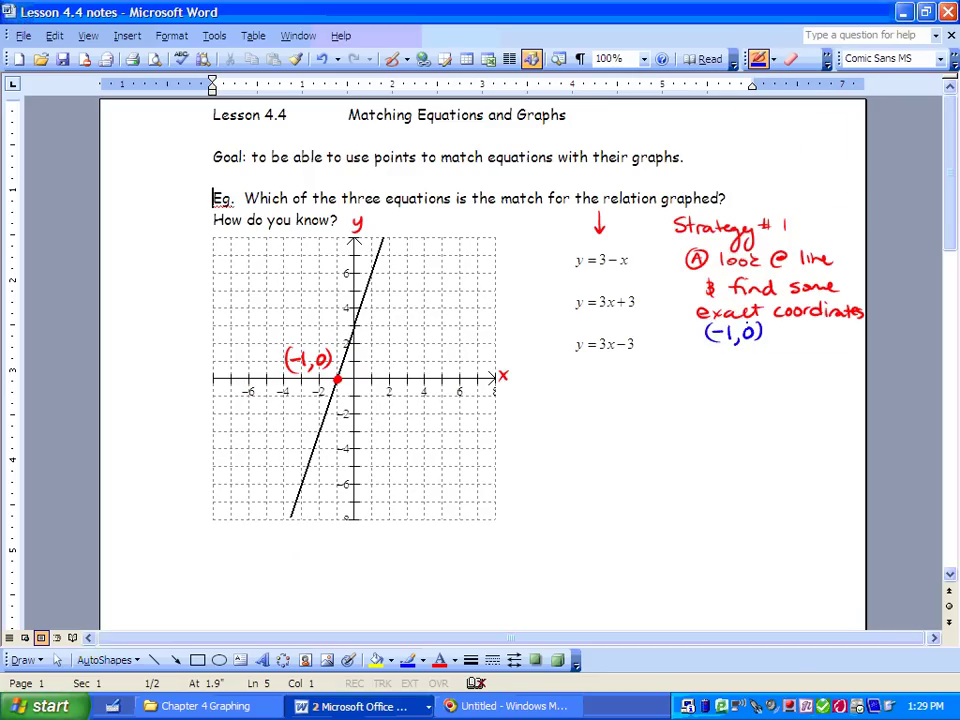
# Switch back to red ink and dot the y-intercept (0,3) on the line.
pyautogui.click(773, 60)
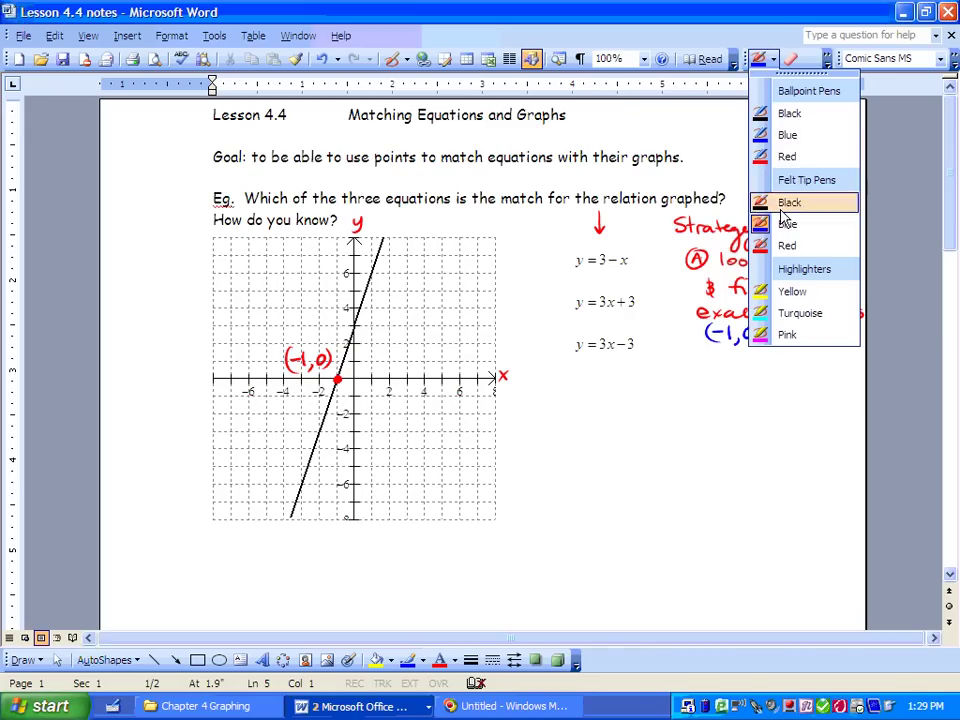
pyautogui.click(786, 245)
pyautogui.moveTo(355, 327)
pyautogui.mouseDown()
pyautogui.moveTo(372, 318)
pyautogui.moveTo(379, 334)
pyautogui.moveTo(399, 332)
pyautogui.moveTo(370, 336)
pyautogui.mouseUp()
# In blue ink, add (0,3) after (-1,0) in the point list.
pyautogui.click(773, 58)
pyautogui.click(789, 221)
pyautogui.moveTo(783, 327); pyautogui.dragTo(797, 339)
pyautogui.moveTo(809, 319)
pyautogui.mouseDown()
pyautogui.moveTo(810, 339)
pyautogui.moveTo(769, 340)
pyautogui.mouseUp()
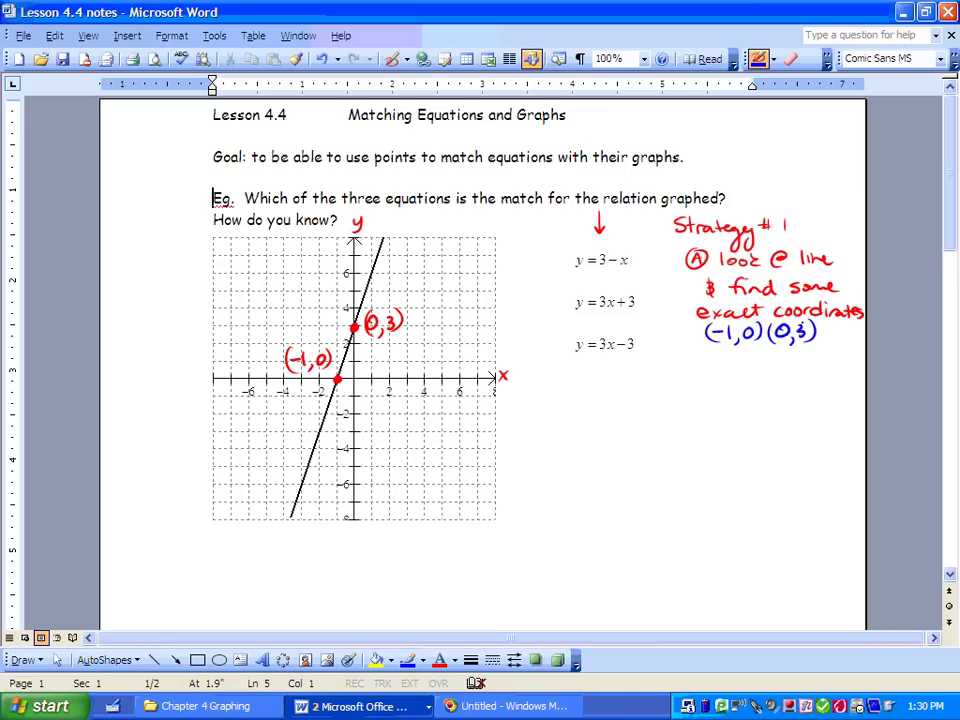
# Switch to red ink and label the lower point on the line (-2,-3).
pyautogui.click(758, 58)
pyautogui.click(773, 59)
pyautogui.click(773, 241)
pyautogui.moveTo(346, 429)
pyautogui.mouseDown()
pyautogui.moveTo(361, 448)
pyautogui.moveTo(369, 433)
pyautogui.mouseUp()
pyautogui.moveTo(375, 428)
pyautogui.mouseDown()
pyautogui.moveTo(376, 443)
pyautogui.moveTo(391, 445)
pyautogui.mouseUp()
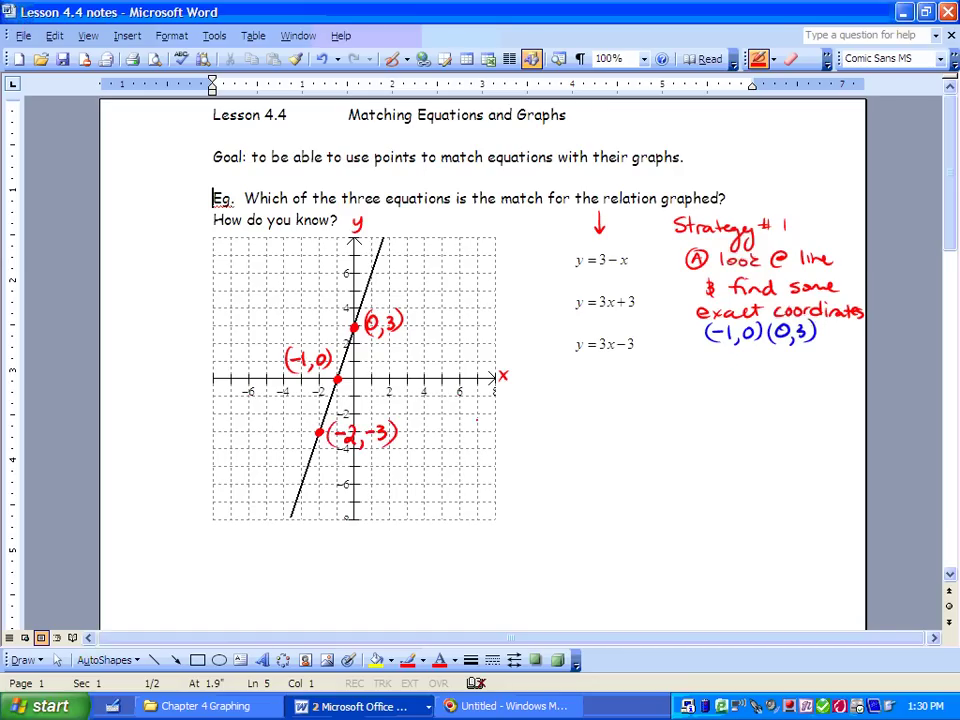
# Add (-2,-3) to the blue point list.
pyautogui.click(773, 59)
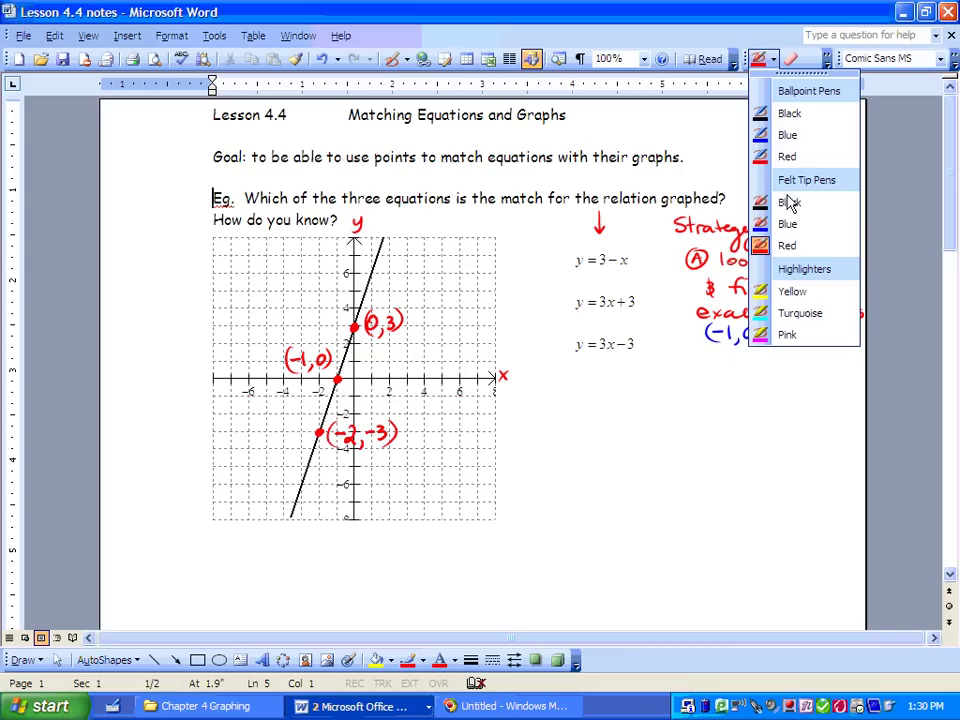
pyautogui.click(790, 245)
pyautogui.moveTo(722, 352)
pyautogui.mouseDown()
pyautogui.moveTo(739, 372)
pyautogui.moveTo(753, 360)
pyautogui.mouseUp()
pyautogui.moveTo(756, 350)
pyautogui.mouseDown()
pyautogui.moveTo(757, 369)
pyautogui.moveTo(775, 372)
pyautogui.mouseUp()
pyautogui.moveTo(718, 345); pyautogui.dragTo(713, 370)
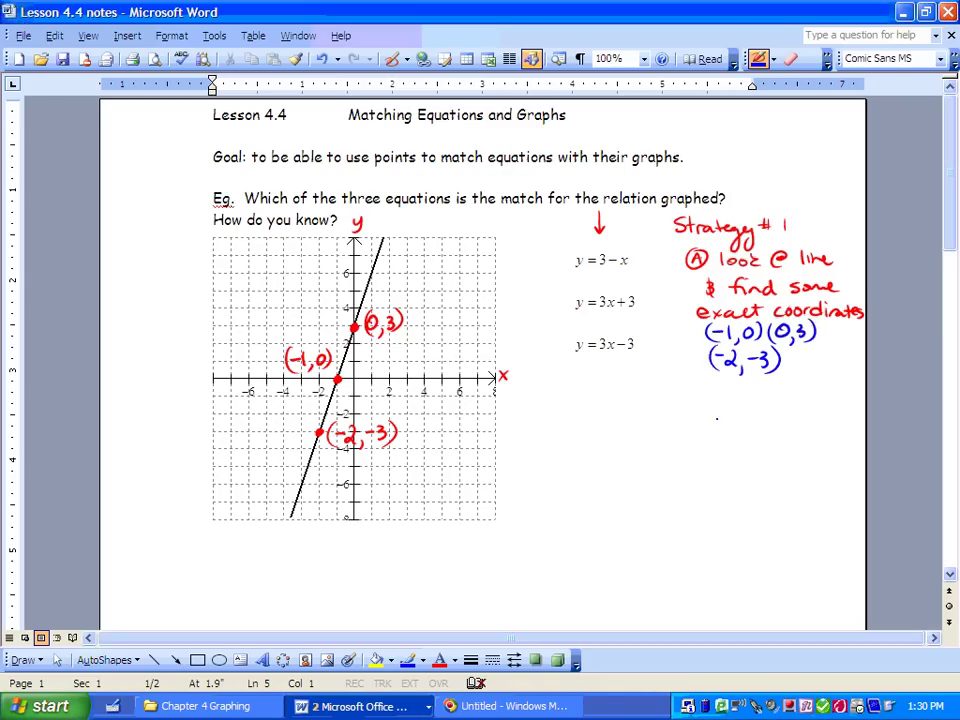
# Switch to red ink and write a circled B followed by 'Use these'.
pyautogui.click(773, 59)
pyautogui.click(785, 244)
pyautogui.moveTo(685, 384); pyautogui.dragTo(690, 384)
pyautogui.moveTo(690, 389)
pyautogui.mouseDown()
pyautogui.moveTo(691, 406)
pyautogui.moveTo(695, 384)
pyautogui.moveTo(731, 391)
pyautogui.moveTo(737, 405)
pyautogui.mouseUp()
pyautogui.moveTo(748, 400); pyautogui.dragTo(765, 397)
pyautogui.moveTo(771, 391)
pyautogui.mouseDown()
pyautogui.moveTo(772, 403)
pyautogui.moveTo(781, 391)
pyautogui.mouseUp()
pyautogui.moveTo(783, 388)
pyautogui.mouseDown()
pyautogui.moveTo(803, 404)
pyautogui.moveTo(820, 400)
pyautogui.mouseUp()
pyautogui.moveTo(697, 422)
pyautogui.mouseDown()
pyautogui.moveTo(700, 438)
pyautogui.moveTo(714, 423)
pyautogui.mouseUp()
# Continue the note with 'points from our line &'.
pyautogui.moveTo(719, 420); pyautogui.dragTo(740, 429)
pyautogui.moveTo(735, 420); pyautogui.dragTo(744, 420)
pyautogui.moveTo(752, 420)
pyautogui.mouseDown()
pyautogui.moveTo(746, 429)
pyautogui.moveTo(770, 430)
pyautogui.mouseUp()
pyautogui.moveTo(768, 420); pyautogui.dragTo(791, 422)
pyautogui.moveTo(797, 420); pyautogui.dragTo(823, 428)
pyautogui.moveTo(700, 449); pyautogui.dragTo(732, 456)
pyautogui.moveTo(741, 447)
pyautogui.mouseDown()
pyautogui.moveTo(741, 456)
pyautogui.moveTo(774, 455)
pyautogui.mouseUp()
pyautogui.click(796, 450)
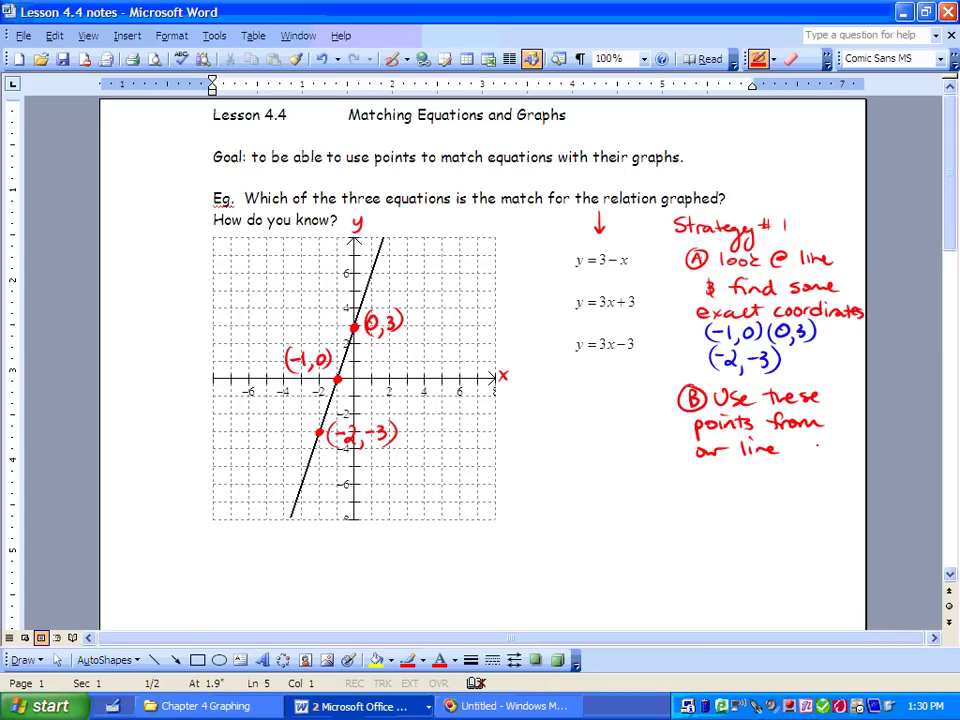
pyautogui.moveTo(806, 440); pyautogui.dragTo(801, 455)
pyautogui.moveTo(694, 478); pyautogui.dragTo(693, 484)
# Finish step B with 'substitute into each equation.'.
pyautogui.moveTo(704, 474); pyautogui.dragTo(745, 484)
pyautogui.moveTo(739, 474); pyautogui.dragTo(750, 474)
pyautogui.moveTo(752, 476); pyautogui.dragTo(758, 484)
pyautogui.moveTo(752, 474); pyautogui.dragTo(779, 484)
pyautogui.moveTo(773, 474); pyautogui.dragTo(784, 473)
pyautogui.moveTo(785, 479); pyautogui.dragTo(835, 483)
pyautogui.click(808, 468)
pyautogui.moveTo(829, 470); pyautogui.dragTo(841, 469)
pyautogui.moveTo(848, 472); pyautogui.dragTo(846, 475)
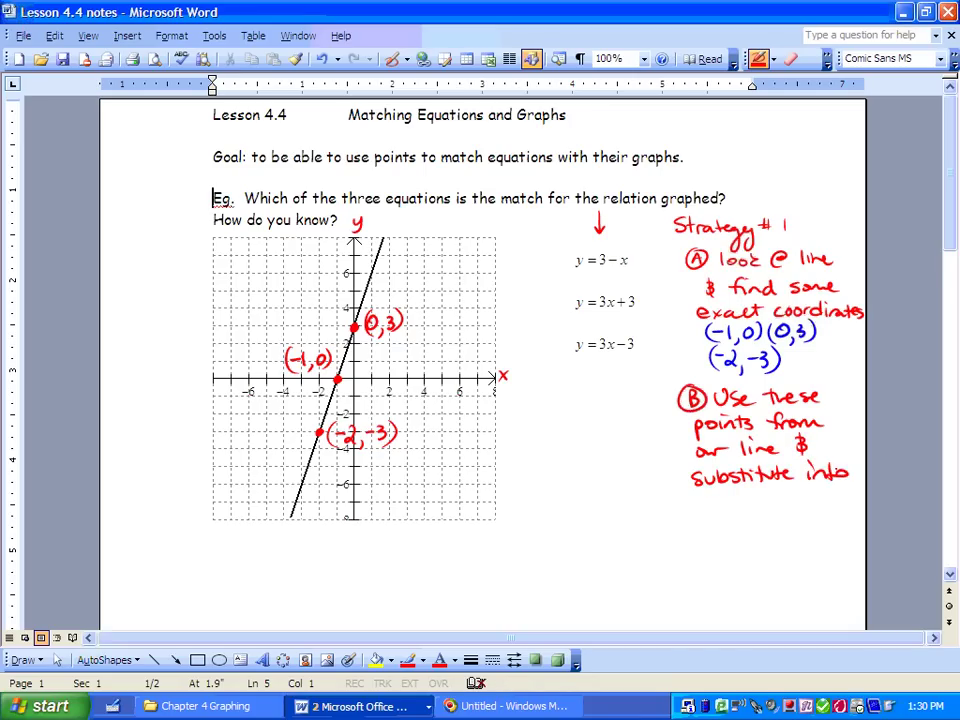
pyautogui.moveTo(687, 503); pyautogui.dragTo(712, 508)
pyautogui.moveTo(722, 499)
pyautogui.mouseDown()
pyautogui.moveTo(716, 508)
pyautogui.moveTo(757, 507)
pyautogui.moveTo(772, 526)
pyautogui.moveTo(794, 506)
pyautogui.moveTo(845, 505)
pyautogui.mouseUp()
pyautogui.click(852, 499)
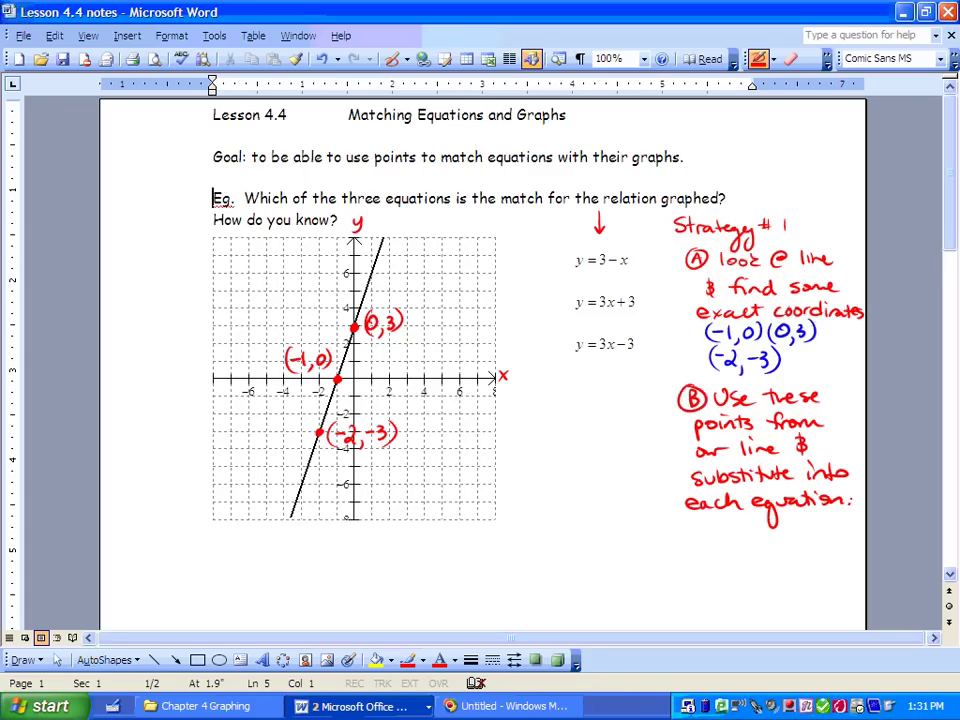
# Write the equation y = 3 − x below the graph.
pyautogui.moveTo(951, 227); pyautogui.dragTo(951, 247)
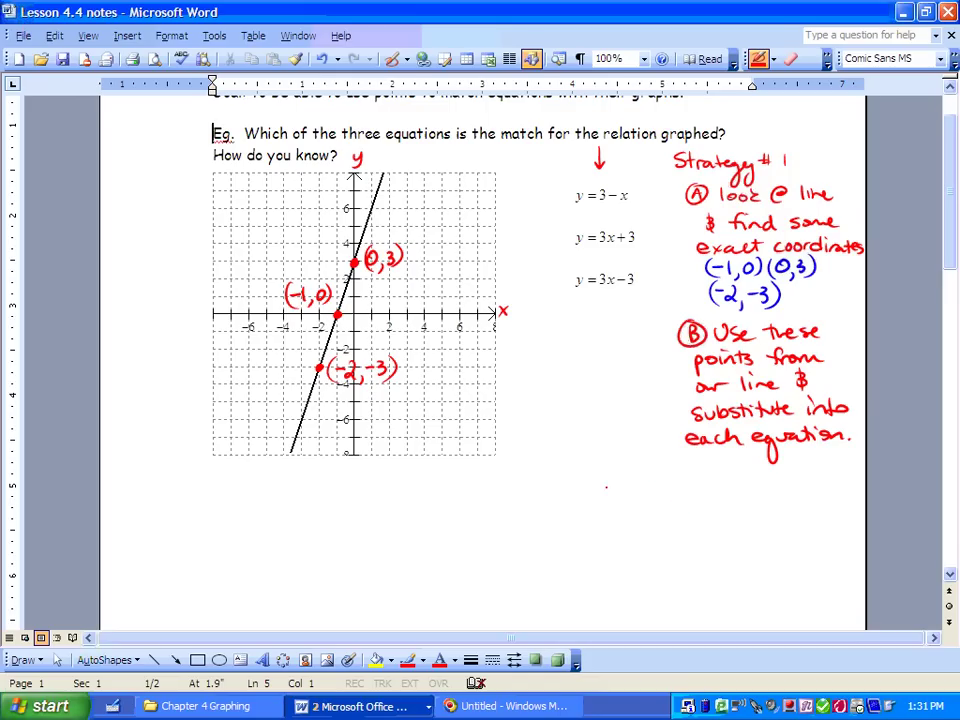
pyautogui.moveTo(541, 476)
pyautogui.mouseDown()
pyautogui.moveTo(550, 505)
pyautogui.moveTo(577, 484)
pyautogui.mouseUp()
pyautogui.moveTo(590, 474)
pyautogui.mouseDown()
pyautogui.moveTo(600, 479)
pyautogui.moveTo(591, 488)
pyautogui.mouseUp()
pyautogui.moveTo(615, 480); pyautogui.dragTo(647, 489)
pyautogui.moveTo(647, 473); pyautogui.dragTo(635, 489)
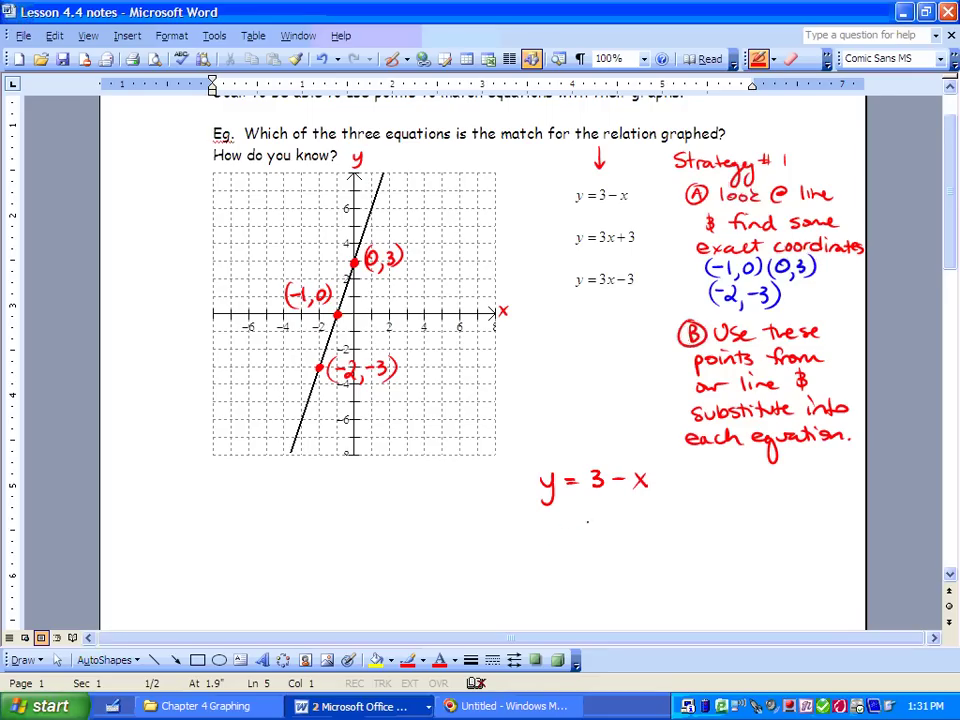
# In blue ink, write (-1,0) beside it with its x and y tagged.
pyautogui.click(772, 58)
pyautogui.click(800, 221)
pyautogui.moveTo(702, 485); pyautogui.dragTo(727, 494)
pyautogui.moveTo(745, 477)
pyautogui.mouseDown()
pyautogui.moveTo(738, 488)
pyautogui.moveTo(746, 477)
pyautogui.mouseUp()
pyautogui.moveTo(757, 472); pyautogui.dragTo(758, 494)
pyautogui.moveTo(697, 473)
pyautogui.mouseDown()
pyautogui.moveTo(693, 493)
pyautogui.moveTo(722, 466)
pyautogui.mouseUp()
pyautogui.moveTo(722, 459)
pyautogui.mouseDown()
pyautogui.moveTo(717, 466)
pyautogui.moveTo(744, 467)
pyautogui.mouseUp()
pyautogui.moveTo(746, 461); pyautogui.dragTo(742, 471)
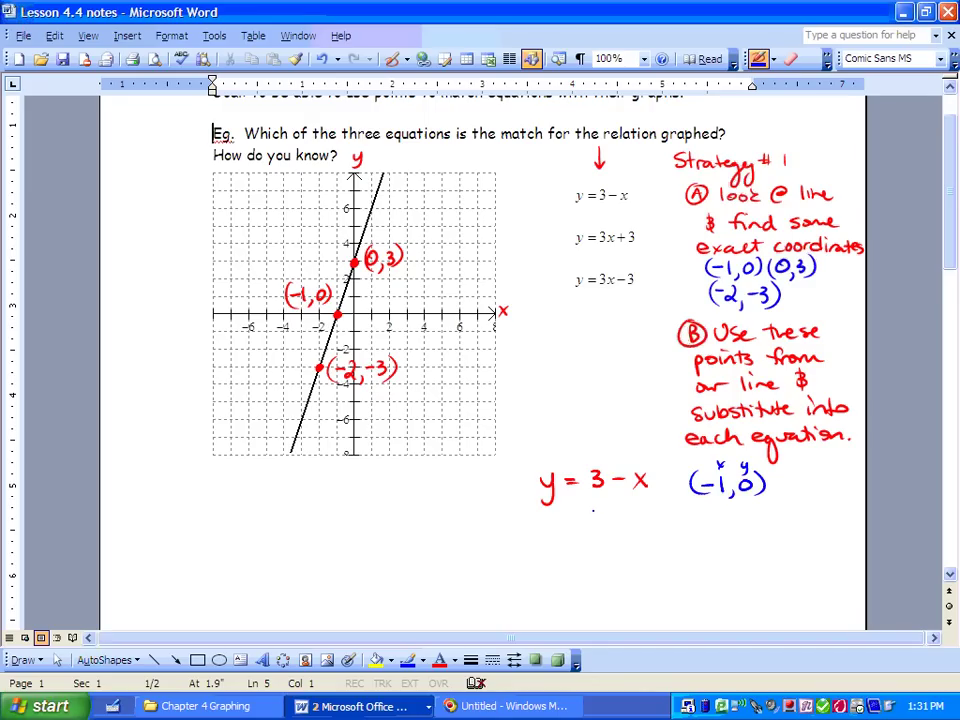
# Write the substitution 0 = 3 − (-1) under y = 3 − x.
pyautogui.moveTo(598, 516)
pyautogui.mouseDown()
pyautogui.moveTo(592, 528)
pyautogui.moveTo(628, 532)
pyautogui.mouseUp()
pyautogui.moveTo(640, 521); pyautogui.dragTo(668, 531)
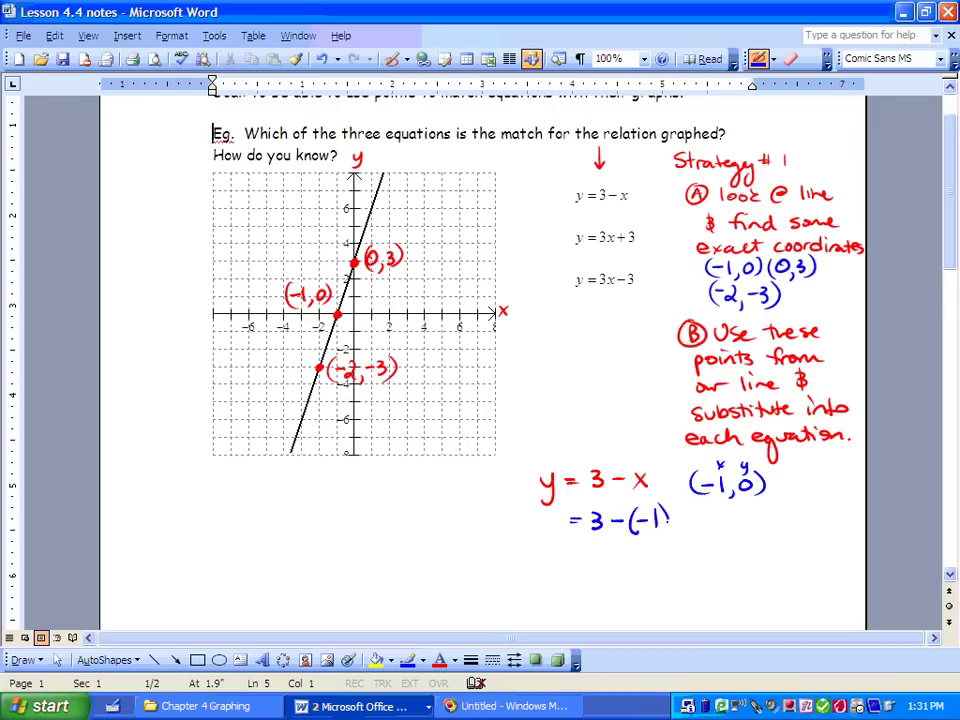
pyautogui.moveTo(556, 514)
pyautogui.mouseDown()
pyautogui.moveTo(546, 528)
pyautogui.moveTo(556, 515)
pyautogui.moveTo(553, 559)
pyautogui.moveTo(563, 544)
pyautogui.moveTo(590, 546)
pyautogui.mouseUp()
pyautogui.moveTo(578, 553); pyautogui.dragTo(612, 566)
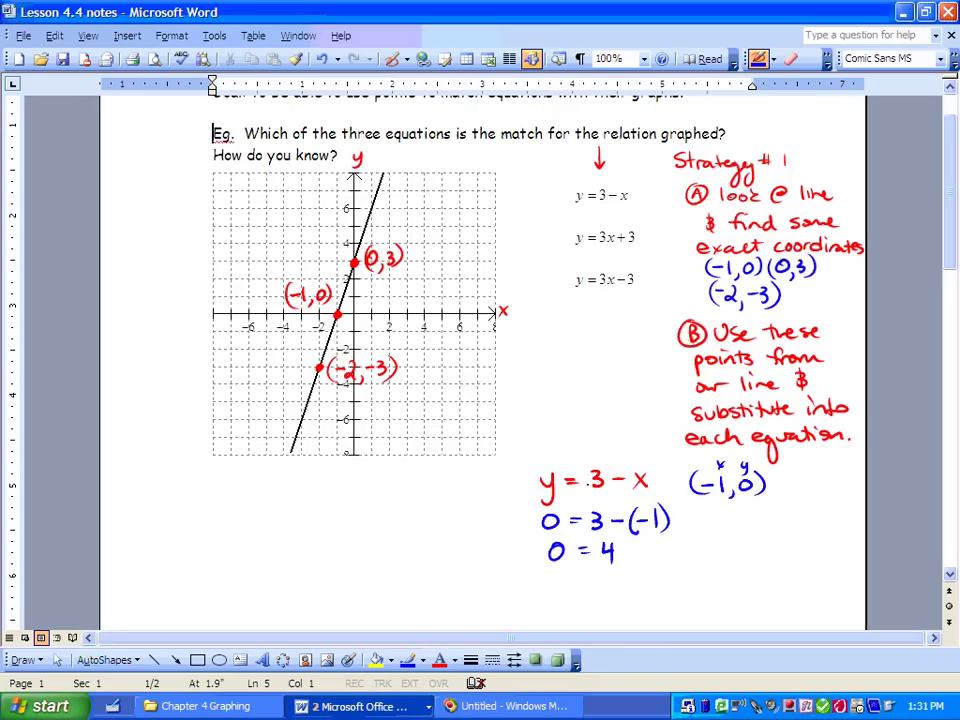
# Draw a large X through the y = 3 − x check.
pyautogui.moveTo(540, 458); pyautogui.dragTo(651, 548)
pyautogui.moveTo(632, 452); pyautogui.dragTo(527, 552)
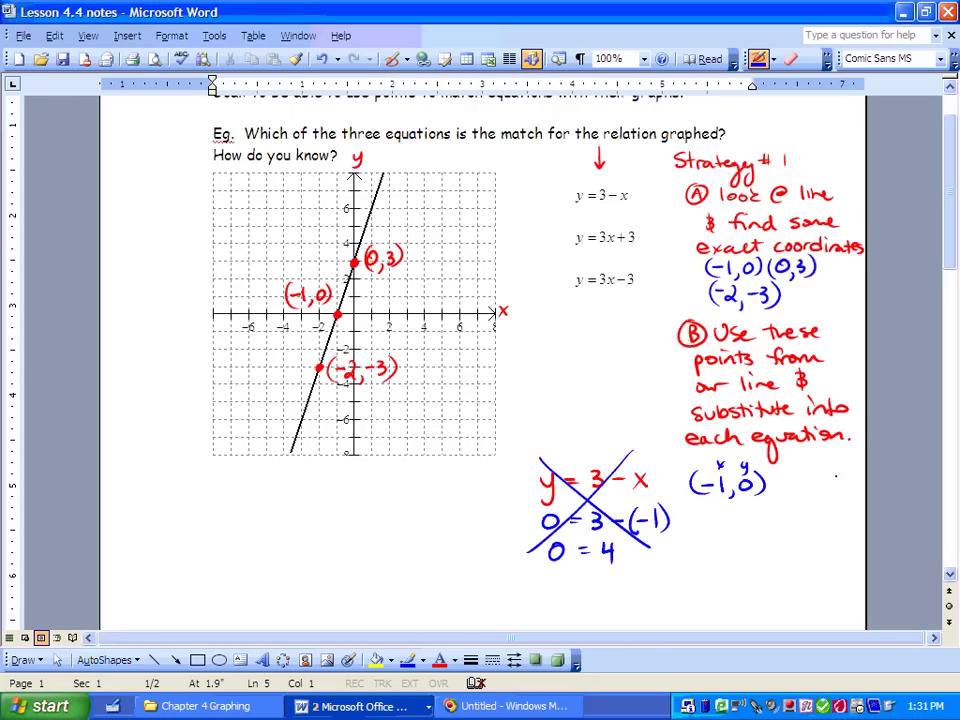
pyautogui.click(950, 575)
# Write y = 3x + 3 with the point (−1,0) beside it.
pyautogui.click(950, 576)
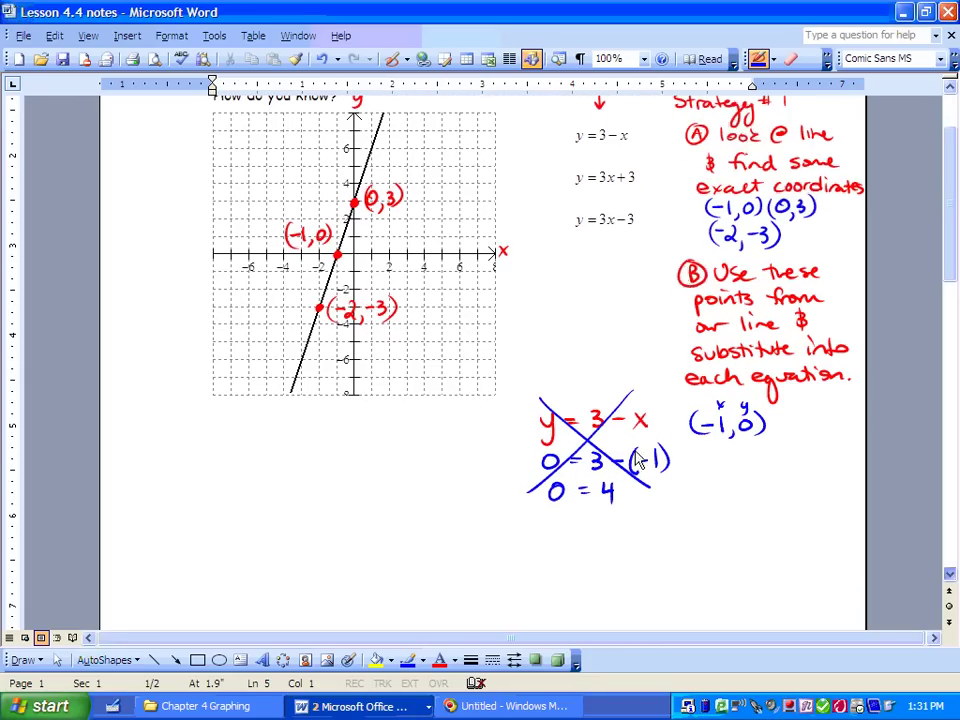
pyautogui.moveTo(548, 524)
pyautogui.mouseDown()
pyautogui.moveTo(609, 527)
pyautogui.moveTo(606, 552)
pyautogui.moveTo(642, 541)
pyautogui.mouseUp()
pyautogui.moveTo(642, 523)
pyautogui.mouseDown()
pyautogui.moveTo(626, 541)
pyautogui.moveTo(665, 532)
pyautogui.moveTo(657, 541)
pyautogui.mouseUp()
pyautogui.moveTo(672, 522)
pyautogui.mouseDown()
pyautogui.moveTo(683, 526)
pyautogui.moveTo(674, 541)
pyautogui.mouseUp()
pyautogui.moveTo(745, 513)
pyautogui.mouseDown()
pyautogui.moveTo(741, 540)
pyautogui.moveTo(762, 526)
pyautogui.mouseUp()
pyautogui.moveTo(768, 514)
pyautogui.mouseDown()
pyautogui.moveTo(768, 538)
pyautogui.moveTo(793, 514)
pyautogui.moveTo(808, 540)
pyautogui.mouseUp()
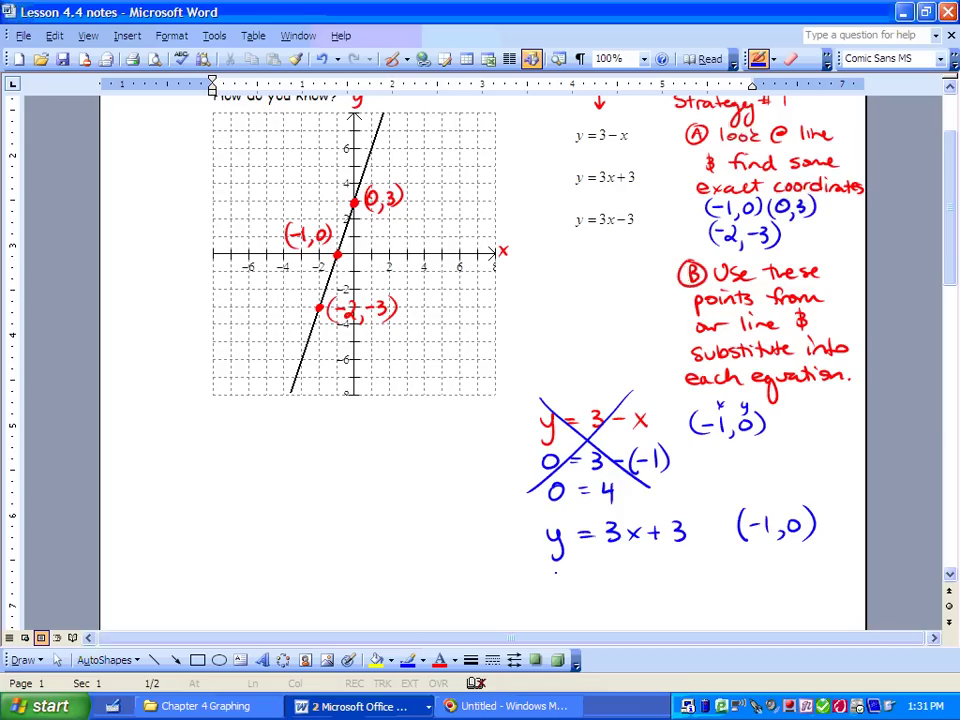
# Write the substitution 0 = 3(−1) + 3 beneath the equation.
pyautogui.moveTo(589, 563); pyautogui.dragTo(602, 563)
pyautogui.moveTo(589, 572)
pyautogui.mouseDown()
pyautogui.moveTo(629, 580)
pyautogui.moveTo(643, 568)
pyautogui.mouseUp()
pyautogui.moveTo(648, 558)
pyautogui.mouseDown()
pyautogui.moveTo(647, 578)
pyautogui.moveTo(684, 567)
pyautogui.mouseUp()
pyautogui.moveTo(678, 561); pyautogui.dragTo(690, 576)
pyautogui.moveTo(563, 560); pyautogui.dragTo(561, 562)
# Simplify the substitution to a circled 0 = −3 + 3.
pyautogui.scroll(-2, 712, 436)
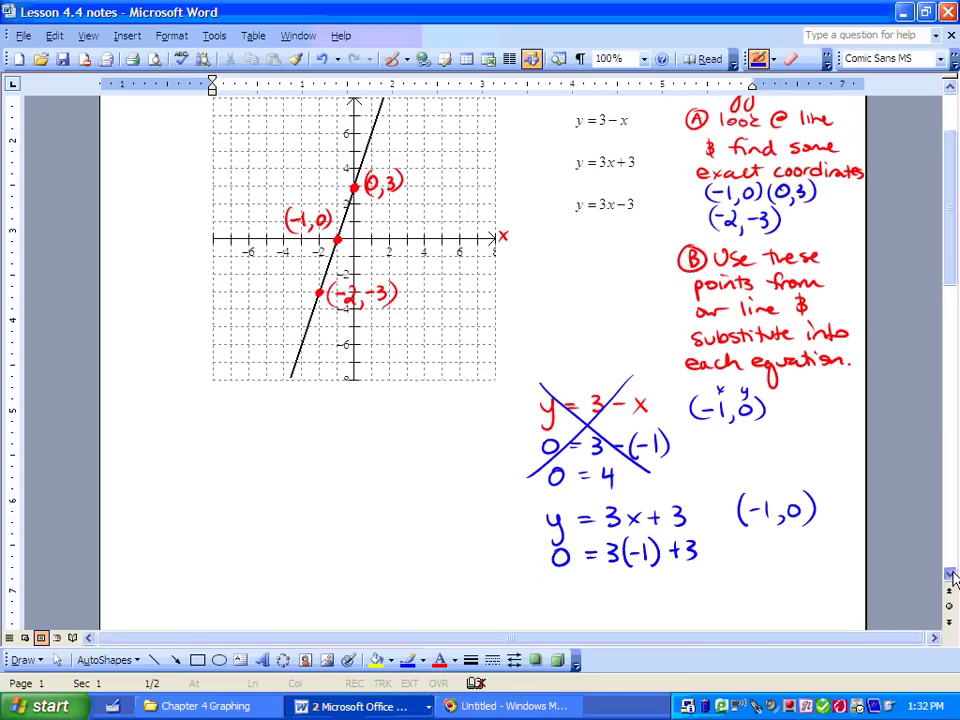
pyautogui.moveTo(619, 572); pyautogui.dragTo(631, 572)
pyautogui.moveTo(635, 563)
pyautogui.mouseDown()
pyautogui.moveTo(644, 569)
pyautogui.moveTo(636, 582)
pyautogui.moveTo(668, 572)
pyautogui.moveTo(661, 580)
pyautogui.mouseUp()
pyautogui.moveTo(677, 563); pyautogui.dragTo(679, 577)
pyautogui.moveTo(584, 573)
pyautogui.mouseDown()
pyautogui.moveTo(597, 580)
pyautogui.moveTo(568, 573)
pyautogui.mouseUp()
# Tick the y = 3x + 3 result and the equation in the list.
pyautogui.click(750, 532)
pyautogui.moveTo(713, 563); pyautogui.dragTo(750, 532)
pyautogui.moveTo(644, 147); pyautogui.dragTo(663, 137)
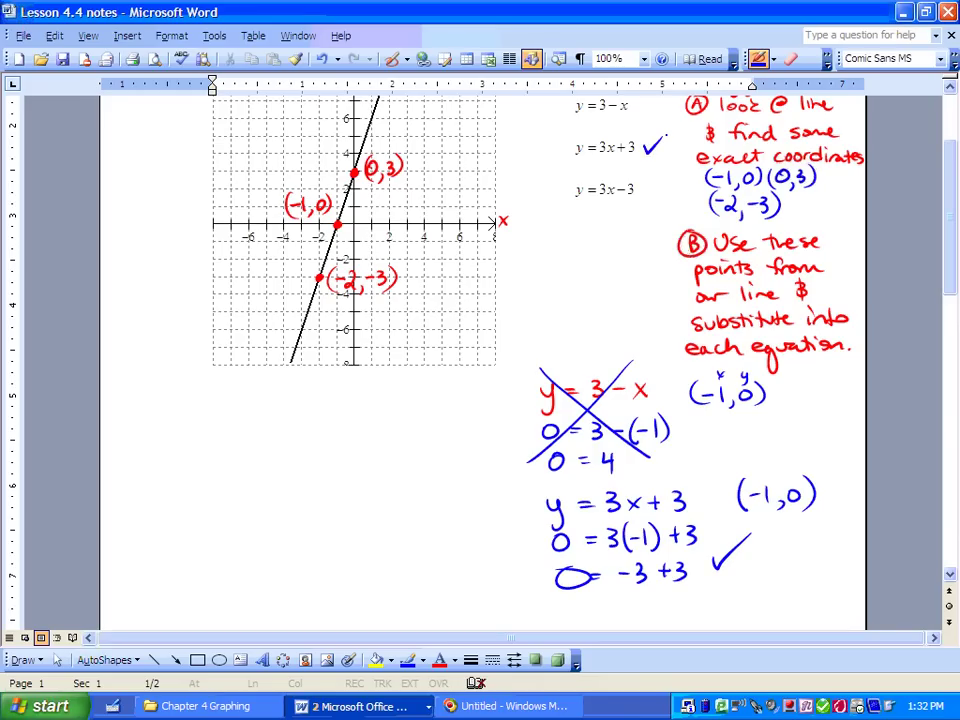
# Draw divider lines, then write y = 3x − 3 with the point (−1,0) beside it.
pyautogui.click(950, 575)
pyautogui.scroll(-3, 950, 578)
pyautogui.moveTo(533, 413); pyautogui.dragTo(703, 409)
pyautogui.moveTo(532, 548); pyautogui.dragTo(558, 546)
pyautogui.moveTo(634, 540); pyautogui.dragTo(716, 537)
pyautogui.moveTo(582, 553)
pyautogui.mouseDown()
pyautogui.moveTo(594, 566)
pyautogui.moveTo(586, 581)
pyautogui.mouseUp()
pyautogui.moveTo(603, 557)
pyautogui.mouseDown()
pyautogui.moveTo(642, 552)
pyautogui.moveTo(668, 567)
pyautogui.mouseUp()
pyautogui.moveTo(668, 556)
pyautogui.mouseDown()
pyautogui.moveTo(656, 567)
pyautogui.moveTo(686, 558)
pyautogui.moveTo(699, 567)
pyautogui.mouseUp()
pyautogui.moveTo(757, 556); pyautogui.dragTo(783, 572)
pyautogui.moveTo(800, 544); pyautogui.dragTo(813, 568)
pyautogui.moveTo(756, 540); pyautogui.dragTo(757, 570)
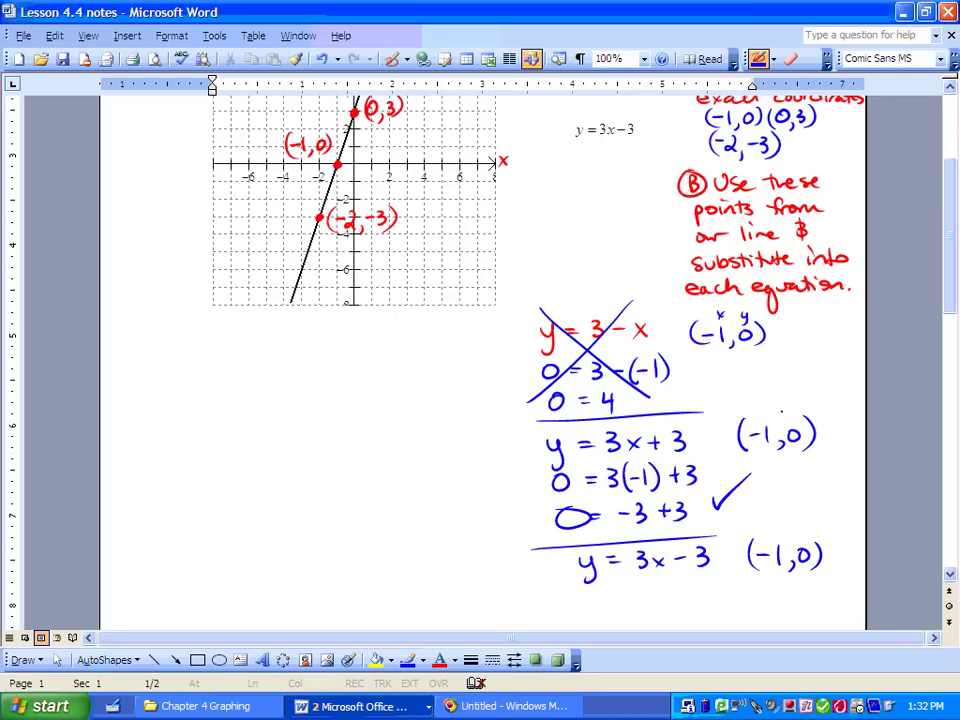
# Substitute to get 0 = 3(−1) − 3, simplifying to 0 ≠ −3 − 3.
pyautogui.moveTo(589, 588); pyautogui.dragTo(592, 610)
pyautogui.moveTo(612, 591); pyautogui.dragTo(677, 600)
pyautogui.moveTo(683, 580)
pyautogui.mouseDown()
pyautogui.moveTo(684, 603)
pyautogui.moveTo(709, 592)
pyautogui.moveTo(713, 600)
pyautogui.mouseUp()
pyautogui.click(952, 575)
pyautogui.click(952, 575)
pyautogui.moveTo(643, 566); pyautogui.dragTo(653, 566)
pyautogui.moveTo(660, 558)
pyautogui.mouseDown()
pyautogui.moveTo(670, 566)
pyautogui.moveTo(662, 575)
pyautogui.moveTo(703, 566)
pyautogui.mouseUp()
pyautogui.moveTo(709, 559); pyautogui.dragTo(712, 574)
pyautogui.moveTo(614, 571)
pyautogui.mouseDown()
pyautogui.moveTo(622, 563)
pyautogui.moveTo(592, 574)
pyautogui.moveTo(600, 560)
pyautogui.mouseUp()
pyautogui.moveTo(622, 557)
pyautogui.mouseDown()
pyautogui.moveTo(614, 576)
pyautogui.moveTo(628, 596)
pyautogui.moveTo(605, 594)
pyautogui.mouseUp()
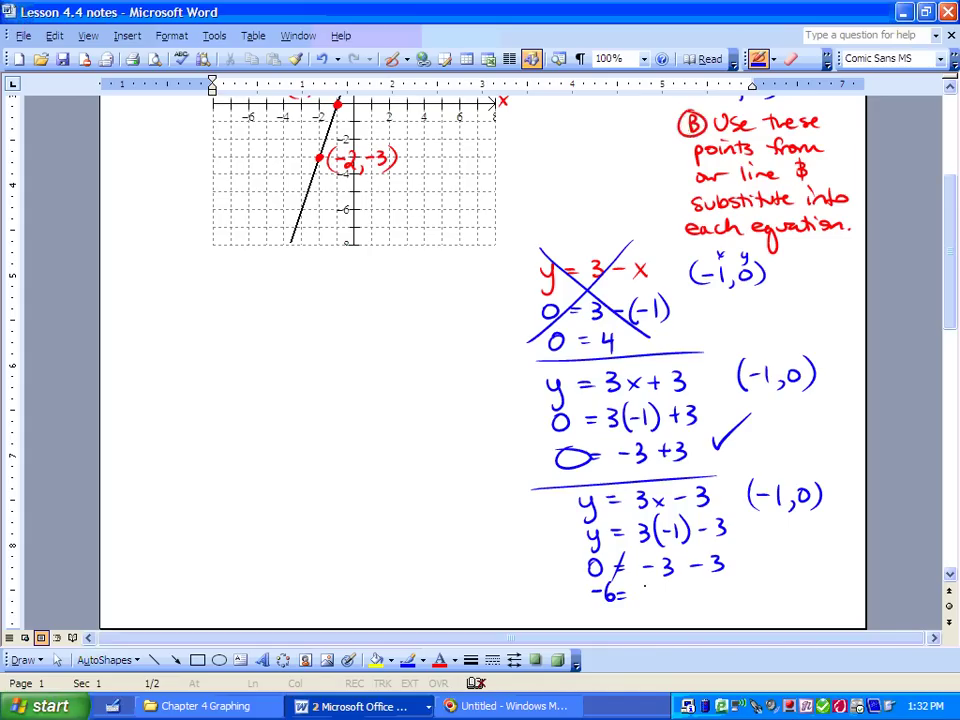
# Circle y = 3x + 3 in the equation list as the matching answer.
pyautogui.click(950, 88)
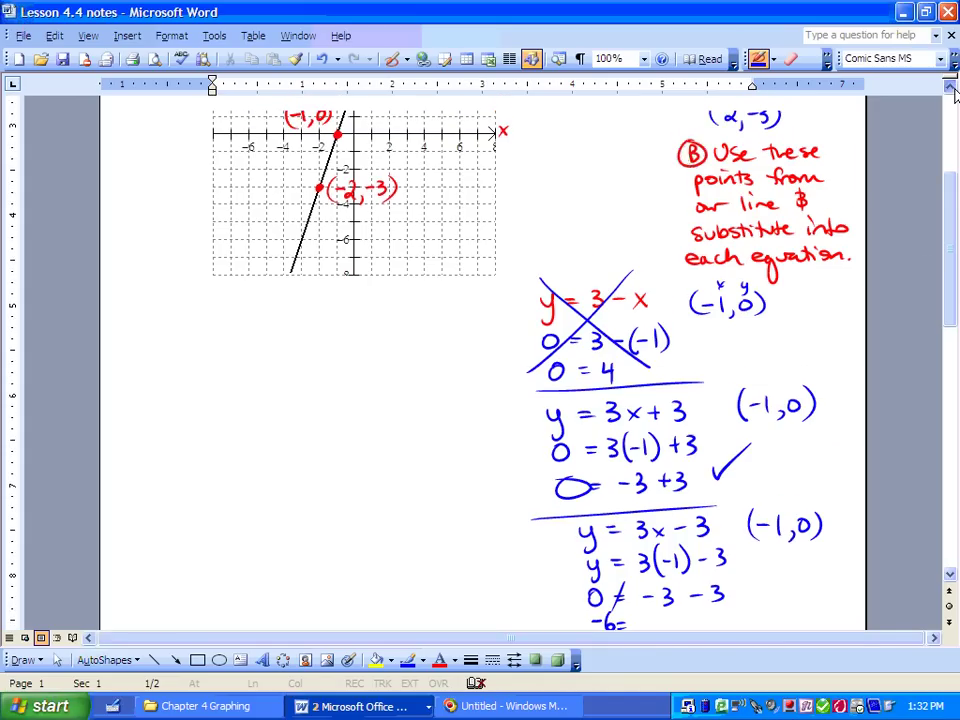
pyautogui.moveTo(950, 88); pyautogui.dragTo(950, 88)
pyautogui.moveTo(600, 155); pyautogui.dragTo(586, 160)
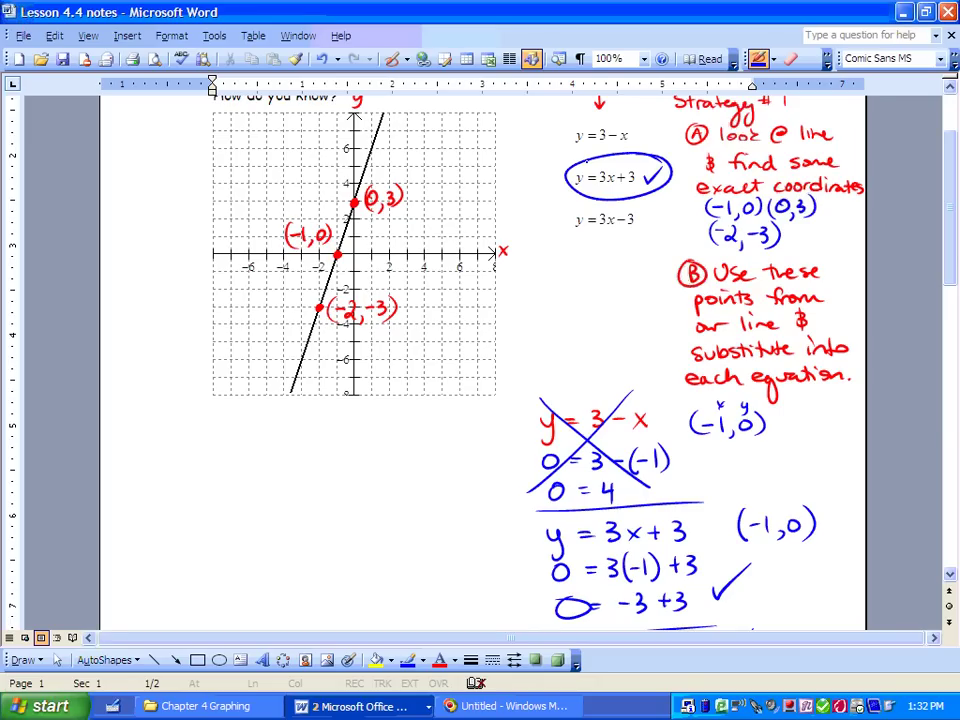
# Switch to the Felt Tip Black pen and handwrite the heading 'Strategy # 2' below the graph.
pyautogui.click(773, 59)
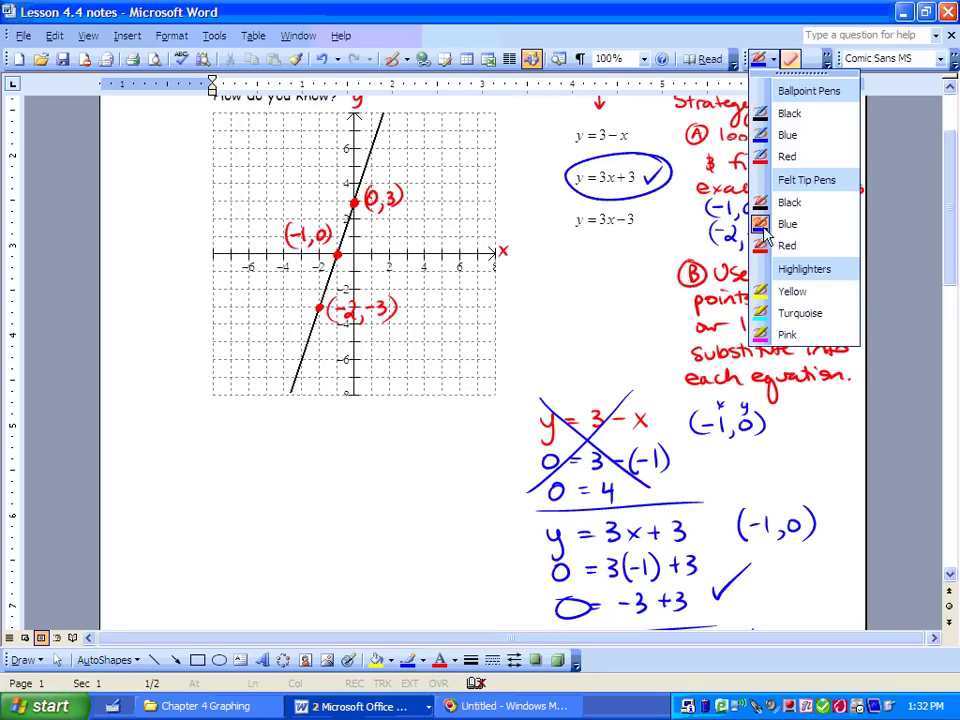
pyautogui.click(800, 203)
pyautogui.moveTo(158, 413)
pyautogui.mouseDown()
pyautogui.moveTo(147, 430)
pyautogui.moveTo(220, 426)
pyautogui.moveTo(228, 448)
pyautogui.mouseUp()
pyautogui.moveTo(231, 421)
pyautogui.mouseDown()
pyautogui.moveTo(236, 450)
pyautogui.moveTo(261, 432)
pyautogui.mouseUp()
pyautogui.moveTo(250, 423); pyautogui.dragTo(292, 434)
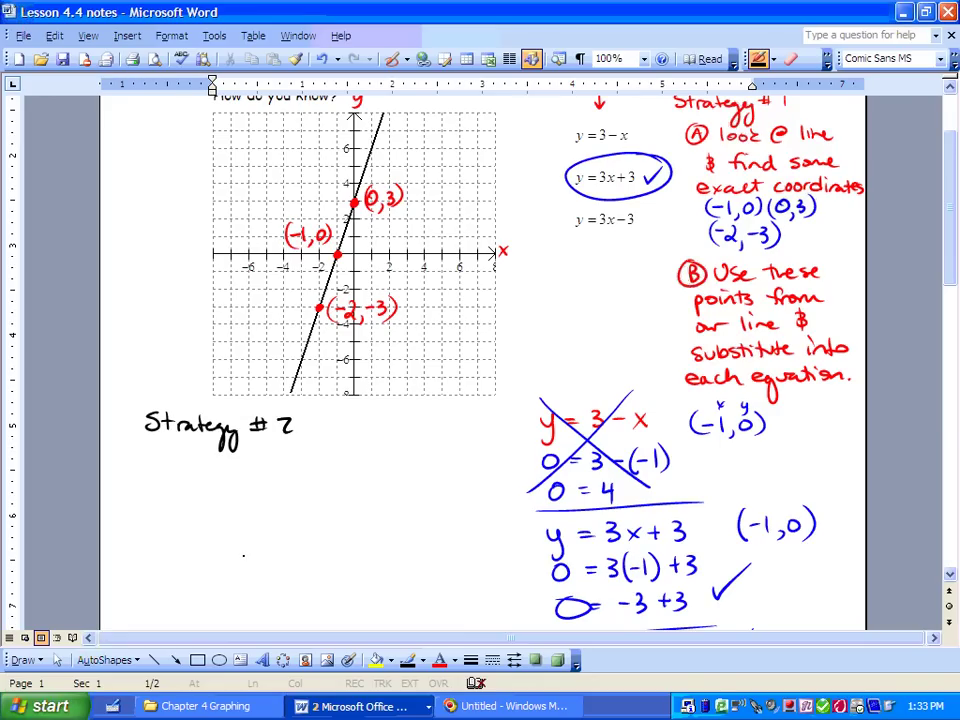
# Handwrite the bullet 'Make a table of values for each' under the heading.
pyautogui.moveTo(143, 452); pyautogui.dragTo(178, 458)
pyautogui.moveTo(187, 452); pyautogui.dragTo(202, 463)
pyautogui.moveTo(211, 451); pyautogui.dragTo(213, 463)
pyautogui.moveTo(214, 458); pyautogui.dragTo(268, 463)
pyautogui.moveTo(258, 453); pyautogui.dragTo(284, 462)
pyautogui.moveTo(290, 455); pyautogui.dragTo(301, 462)
pyautogui.moveTo(306, 445)
pyautogui.mouseDown()
pyautogui.moveTo(308, 463)
pyautogui.moveTo(362, 463)
pyautogui.mouseUp()
pyautogui.moveTo(357, 453); pyautogui.dragTo(374, 452)
pyautogui.moveTo(168, 480); pyautogui.dragTo(237, 486)
pyautogui.moveTo(266, 473)
pyautogui.mouseDown()
pyautogui.moveTo(282, 488)
pyautogui.moveTo(302, 484)
pyautogui.mouseUp()
pyautogui.moveTo(306, 478); pyautogui.dragTo(344, 485)
pyautogui.moveTo(351, 478)
pyautogui.mouseDown()
pyautogui.moveTo(347, 485)
pyautogui.moveTo(370, 486)
pyautogui.mouseUp()
# Finish the bullet with 'equation & plot it on graph'.
pyautogui.moveTo(155, 504)
pyautogui.mouseDown()
pyautogui.moveTo(172, 530)
pyautogui.moveTo(210, 510)
pyautogui.mouseUp()
pyautogui.moveTo(216, 494); pyautogui.dragTo(218, 510)
pyautogui.moveTo(228, 500)
pyautogui.mouseDown()
pyautogui.moveTo(229, 510)
pyautogui.moveTo(240, 503)
pyautogui.moveTo(284, 515)
pyautogui.moveTo(334, 500)
pyautogui.mouseUp()
pyautogui.click(296, 508)
pyautogui.moveTo(346, 494)
pyautogui.mouseDown()
pyautogui.moveTo(348, 510)
pyautogui.moveTo(354, 499)
pyautogui.moveTo(371, 508)
pyautogui.mouseUp()
pyautogui.moveTo(365, 498); pyautogui.dragTo(420, 508)
pyautogui.moveTo(172, 537)
pyautogui.mouseDown()
pyautogui.moveTo(163, 560)
pyautogui.moveTo(197, 548)
pyautogui.moveTo(203, 560)
pyautogui.mouseUp()
pyautogui.click(216, 540)
pyautogui.moveTo(208, 530)
pyautogui.mouseDown()
pyautogui.moveTo(214, 548)
pyautogui.moveTo(232, 545)
pyautogui.mouseUp()
pyautogui.click(237, 533)
pyautogui.click(237, 540)
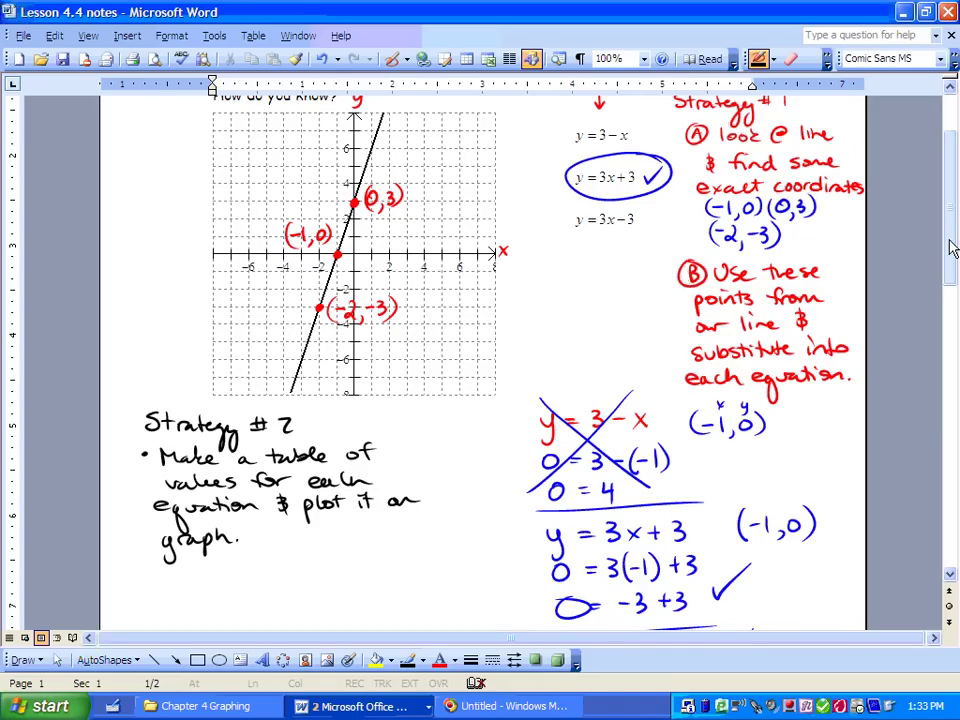
pyautogui.click(950, 576)
pyautogui.click(950, 576)
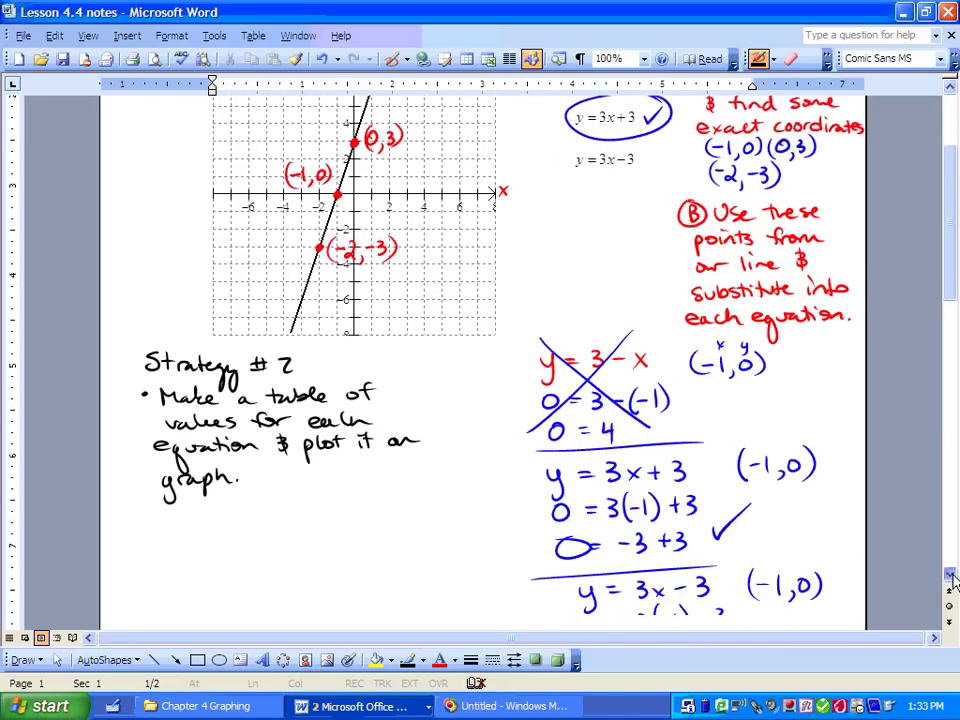
# Handwrite y = 3 − x and draw a T-chart with x and y column headers.
pyautogui.click(950, 576)
pyautogui.moveTo(202, 490)
pyautogui.mouseDown()
pyautogui.moveTo(206, 521)
pyautogui.moveTo(239, 495)
pyautogui.moveTo(258, 506)
pyautogui.moveTo(291, 497)
pyautogui.moveTo(318, 506)
pyautogui.mouseUp()
pyautogui.moveTo(318, 489); pyautogui.dragTo(303, 506)
pyautogui.moveTo(414, 458); pyautogui.dragTo(410, 552)
pyautogui.moveTo(361, 471); pyautogui.dragTo(490, 470)
pyautogui.moveTo(386, 454); pyautogui.dragTo(399, 470)
pyautogui.moveTo(398, 454)
pyautogui.mouseDown()
pyautogui.moveTo(386, 470)
pyautogui.moveTo(442, 464)
pyautogui.moveTo(439, 475)
pyautogui.mouseUp()
pyautogui.click(438, 508)
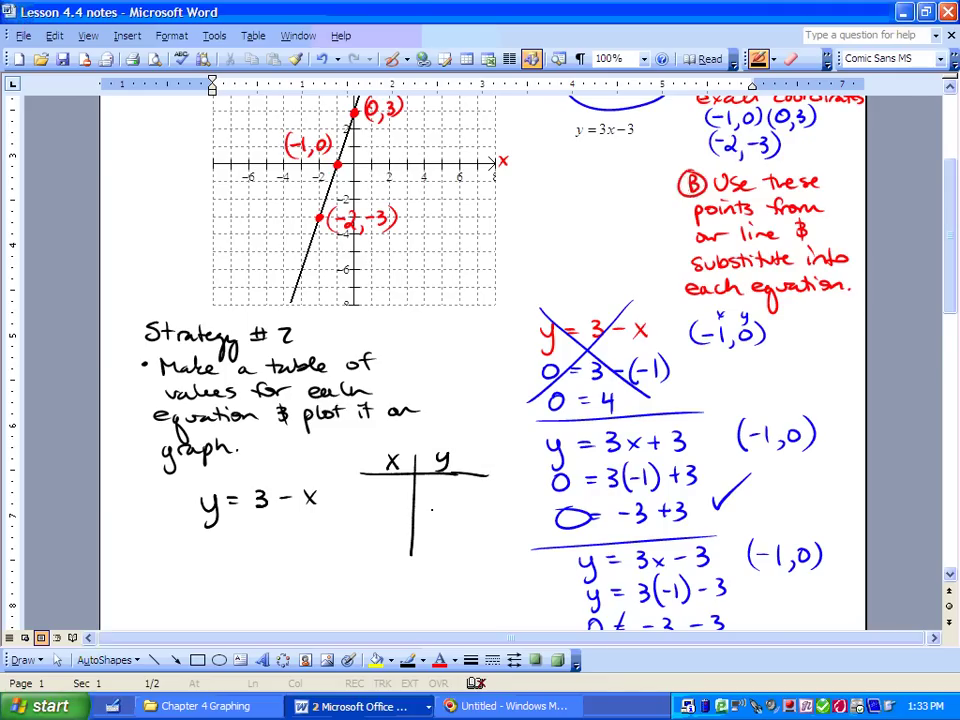
# Fill the table with x values 0, 1, 2 and substituted y values 3, 2, 1.
pyautogui.moveTo(394, 482); pyautogui.dragTo(400, 538)
pyautogui.moveTo(205, 541)
pyautogui.mouseDown()
pyautogui.moveTo(218, 541)
pyautogui.moveTo(211, 565)
pyautogui.moveTo(243, 543)
pyautogui.mouseUp()
pyautogui.moveTo(229, 553)
pyautogui.mouseDown()
pyautogui.moveTo(259, 555)
pyautogui.moveTo(301, 539)
pyautogui.mouseUp()
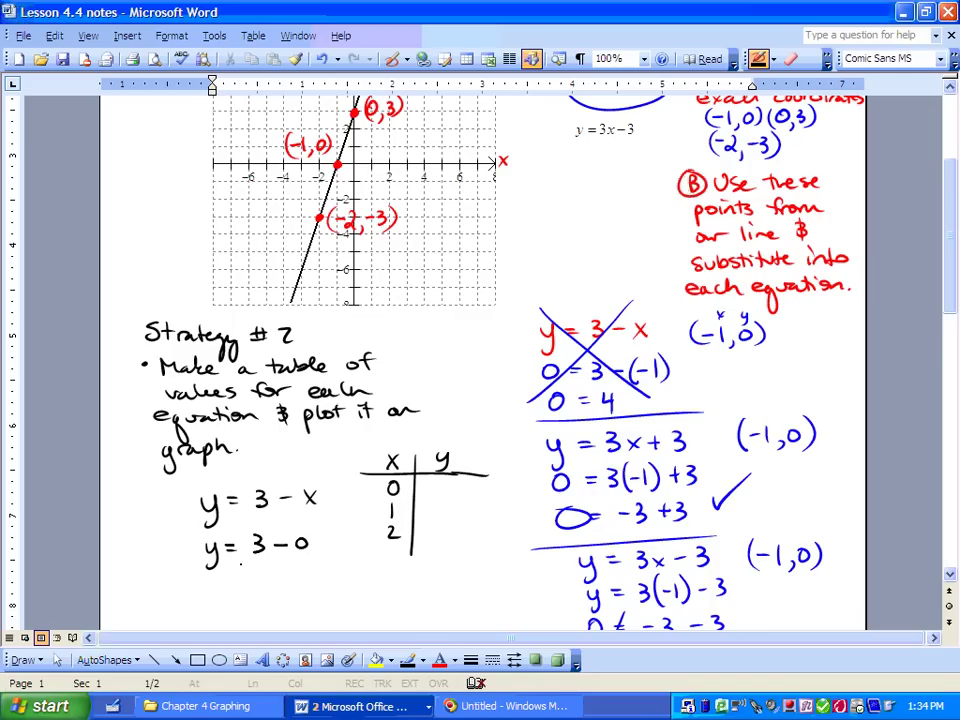
pyautogui.moveTo(432, 482)
pyautogui.mouseDown()
pyautogui.moveTo(443, 488)
pyautogui.moveTo(433, 495)
pyautogui.mouseUp()
pyautogui.moveTo(212, 575)
pyautogui.mouseDown()
pyautogui.moveTo(215, 598)
pyautogui.moveTo(246, 578)
pyautogui.moveTo(254, 590)
pyautogui.moveTo(290, 578)
pyautogui.moveTo(300, 588)
pyautogui.mouseUp()
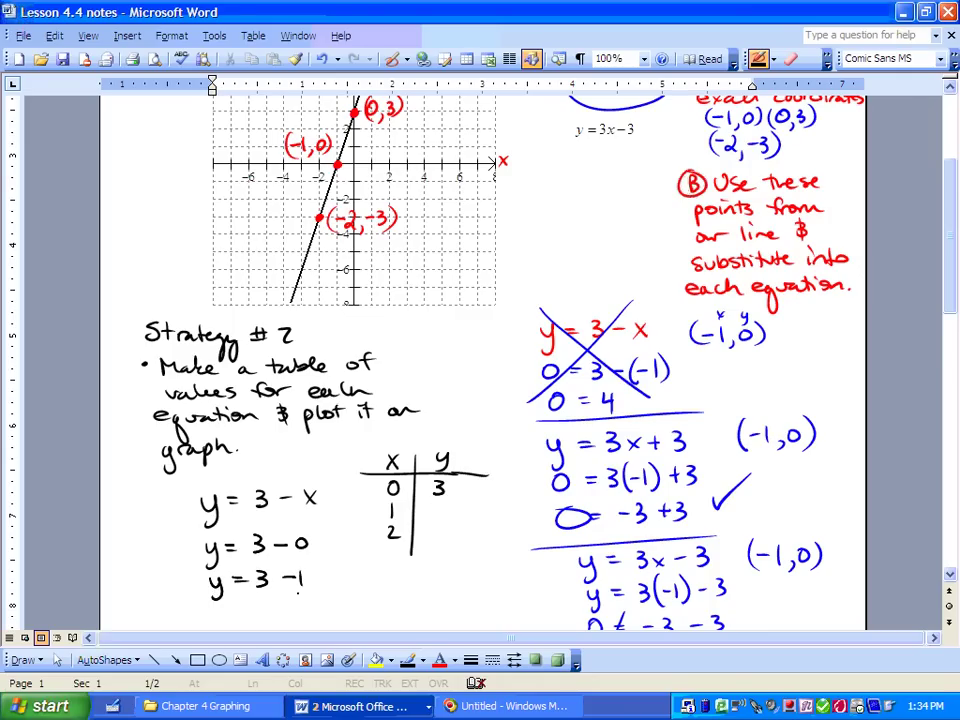
pyautogui.moveTo(430, 504); pyautogui.dragTo(445, 516)
pyautogui.moveTo(212, 600)
pyautogui.mouseDown()
pyautogui.moveTo(216, 622)
pyautogui.moveTo(246, 604)
pyautogui.moveTo(304, 606)
pyautogui.mouseUp()
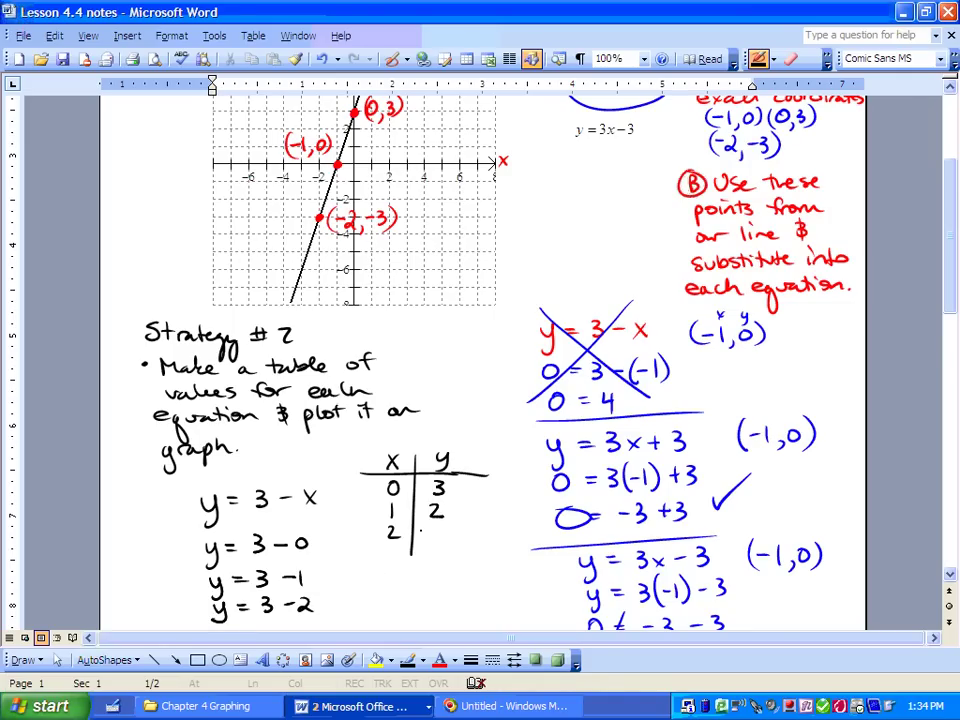
pyautogui.moveTo(426, 528); pyautogui.dragTo(428, 541)
# Plot the points (1,2) and (2,1) and draw the arrowed line through them.
pyautogui.moveTo(948, 221); pyautogui.dragTo(948, 210)
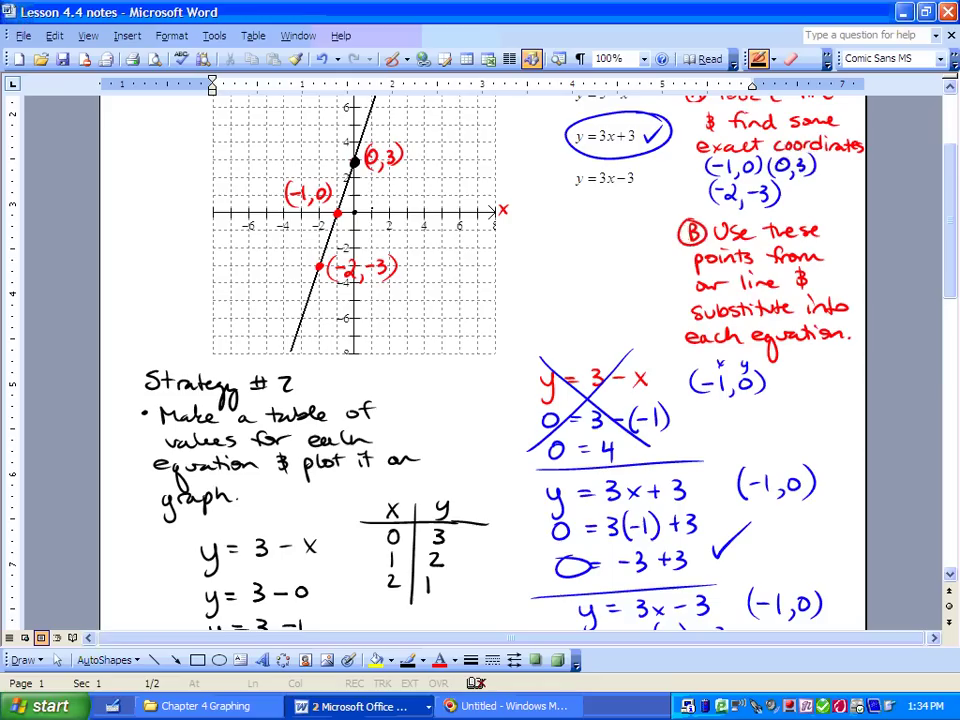
pyautogui.click(372, 177)
pyautogui.click(389, 195)
pyautogui.moveTo(313, 127)
pyautogui.mouseDown()
pyautogui.moveTo(430, 223)
pyautogui.moveTo(428, 210)
pyautogui.mouseUp()
pyautogui.moveTo(326, 129); pyautogui.dragTo(312, 141)
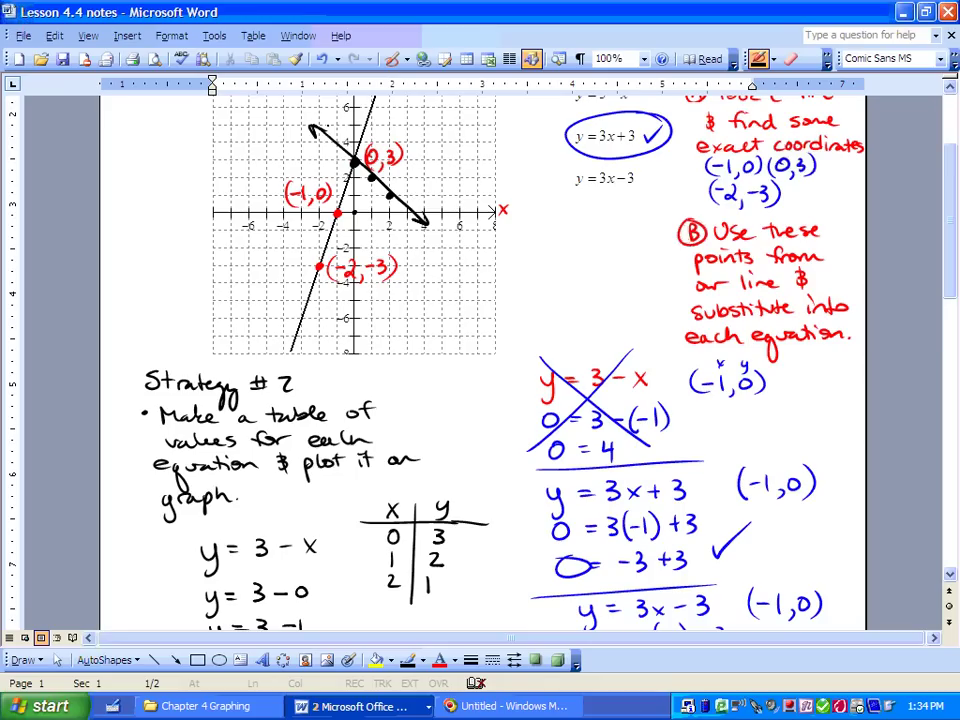